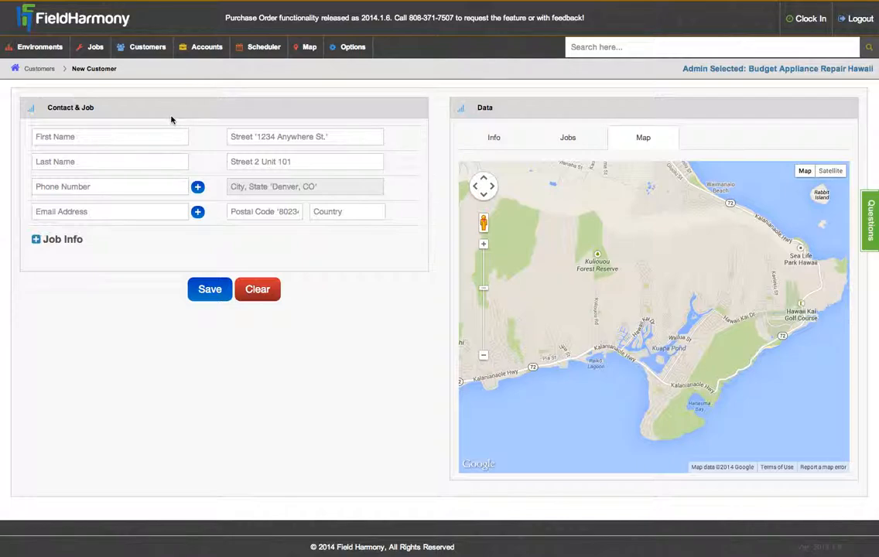
Step: Enter the new customer's first and last name in the Contact fields
left_click(159, 136)
key("Tab")
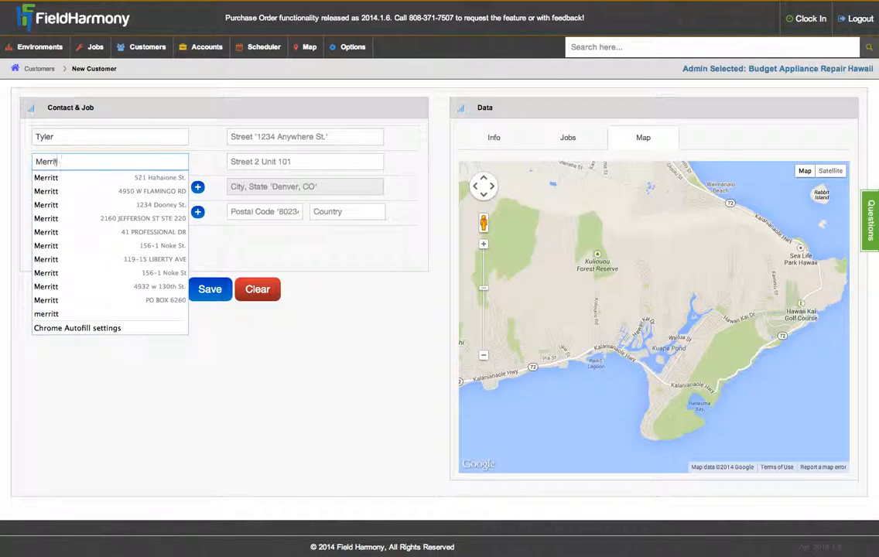
key("Tab")
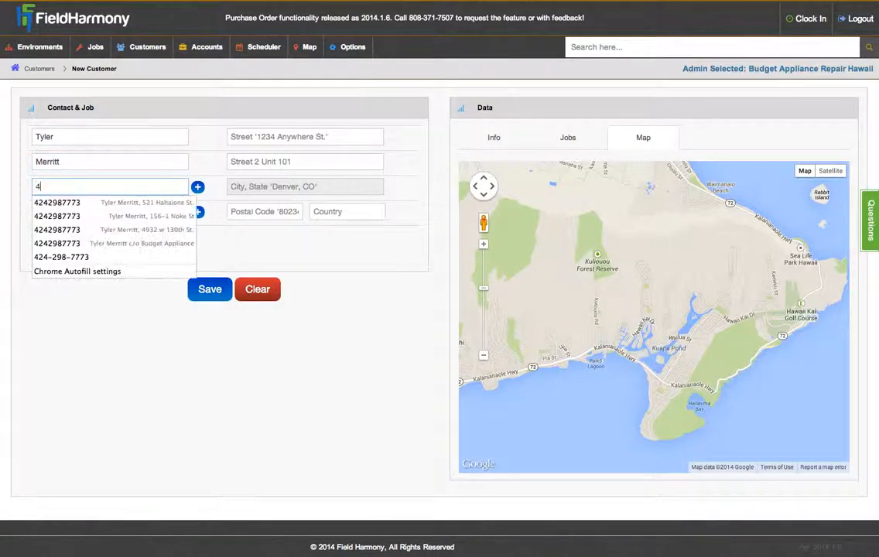
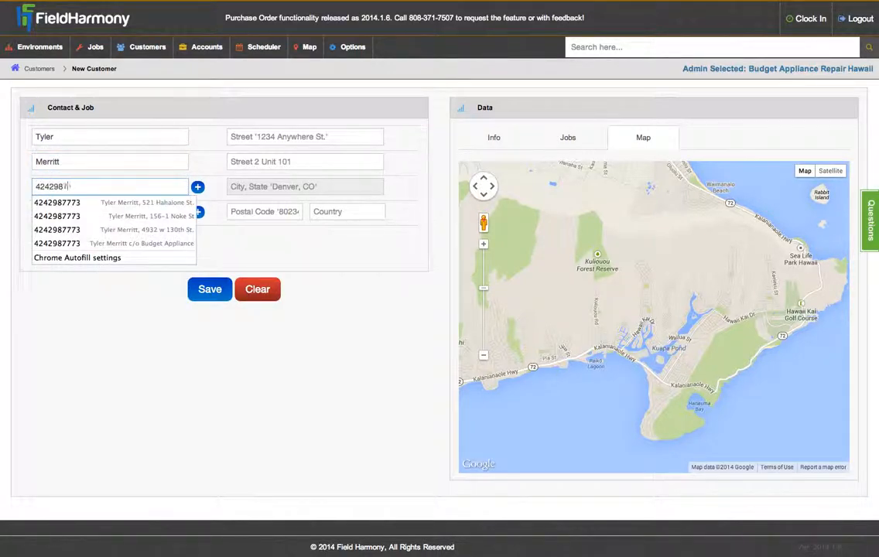
Step: Enter the customer's phone number and e-mail, then make the e-mail unique after the 'already taken' error
key("Tab")
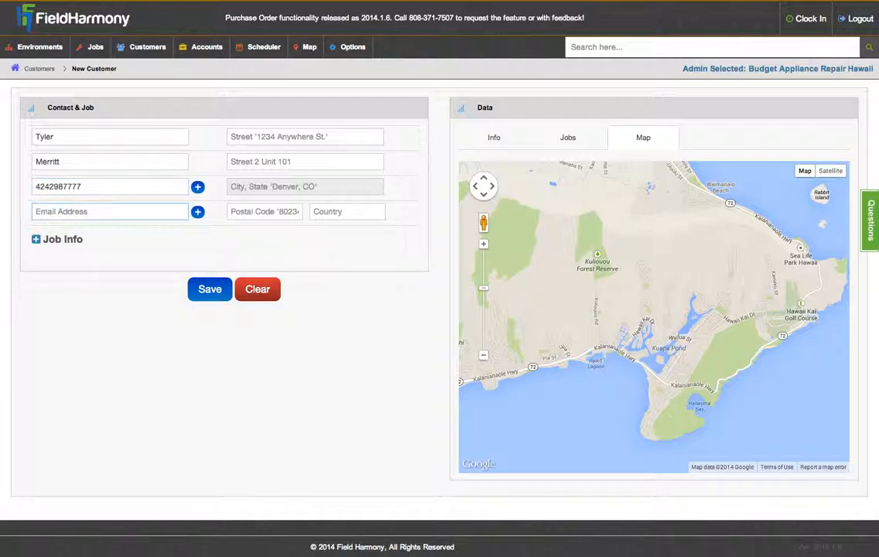
key("Return")
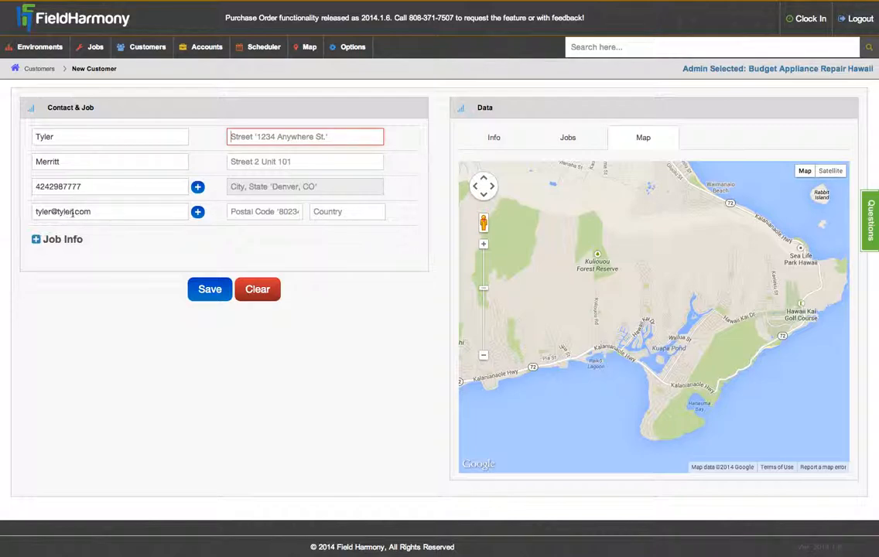
left_click(73, 213)
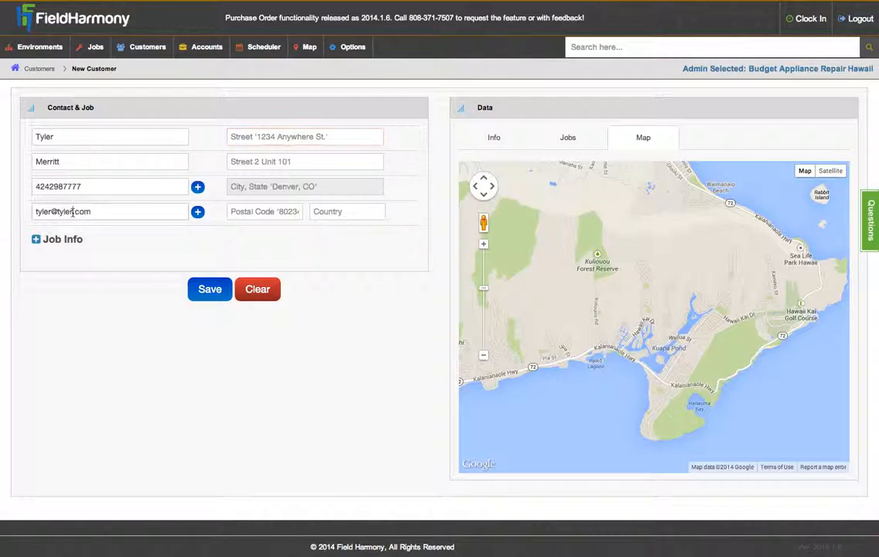
type("98765")
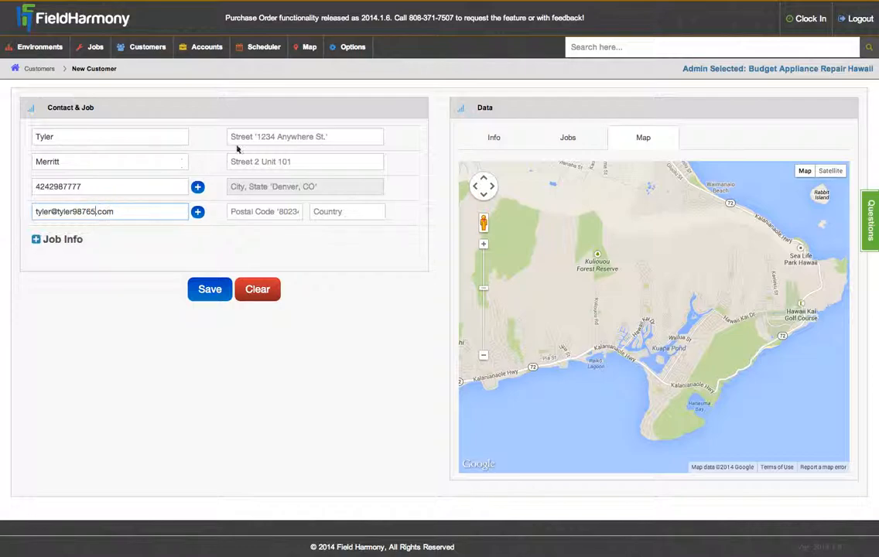
Step: Enter the customer's street address and accept the first suggestion to autofill city, state, ZIP and country
left_click(263, 136)
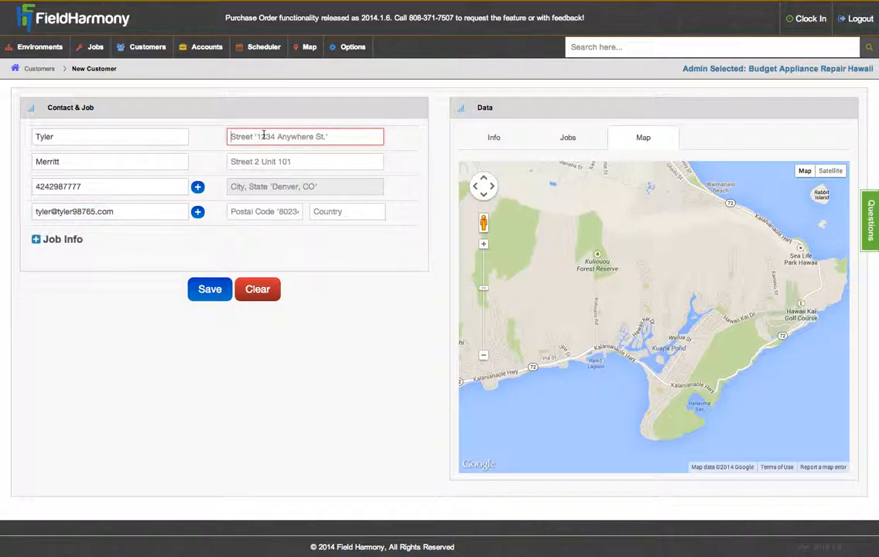
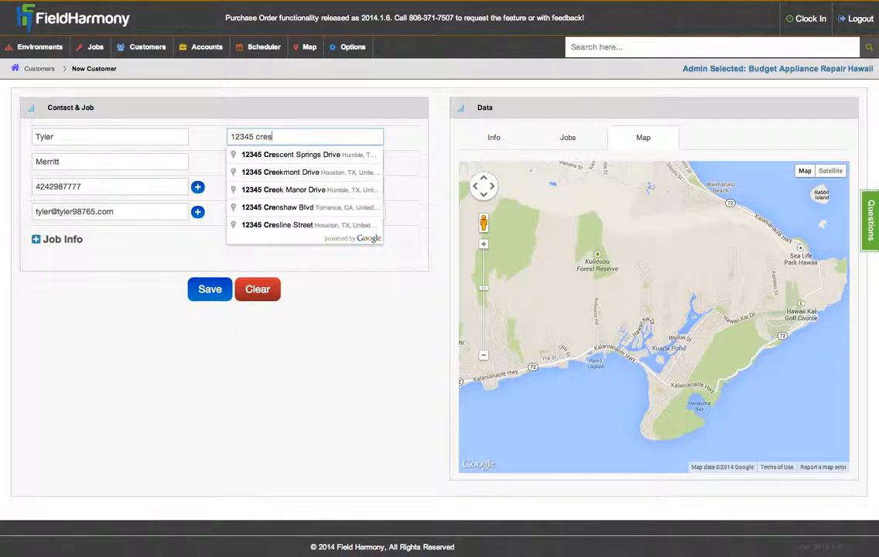
key("Down")
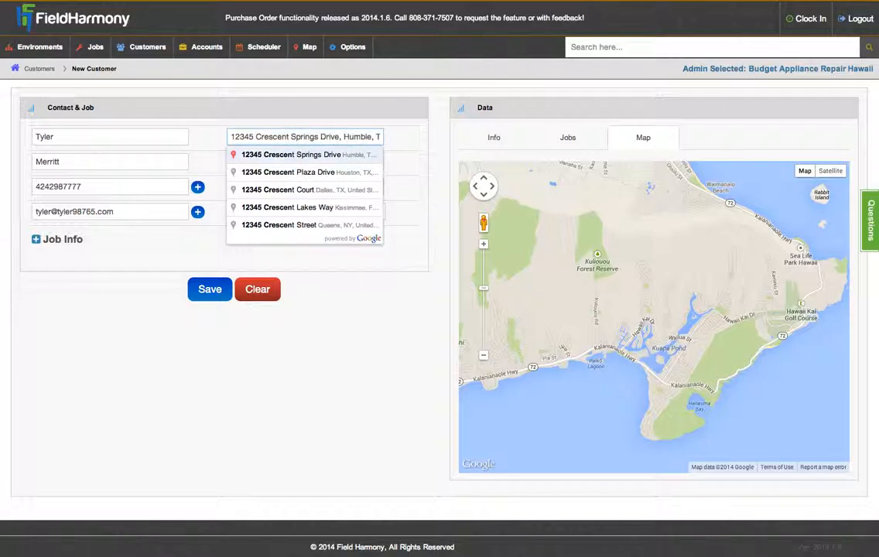
key("Return")
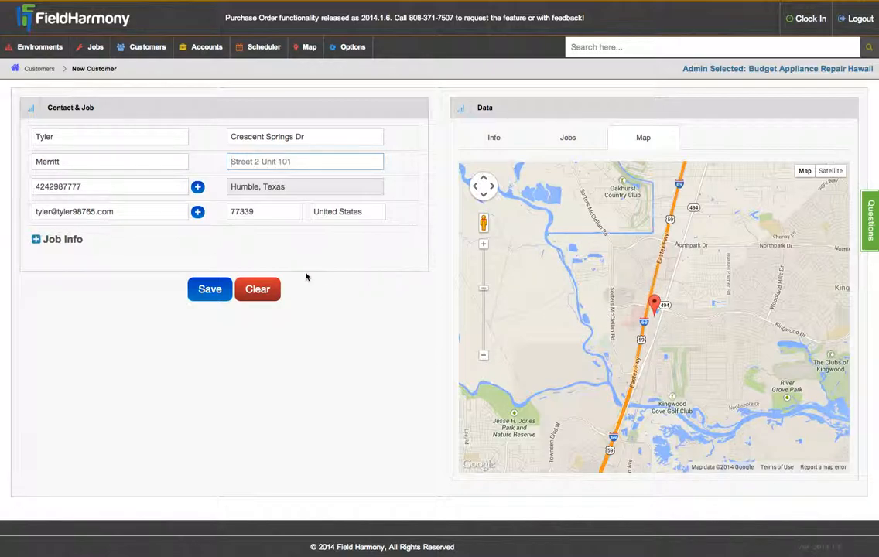
left_click(264, 254)
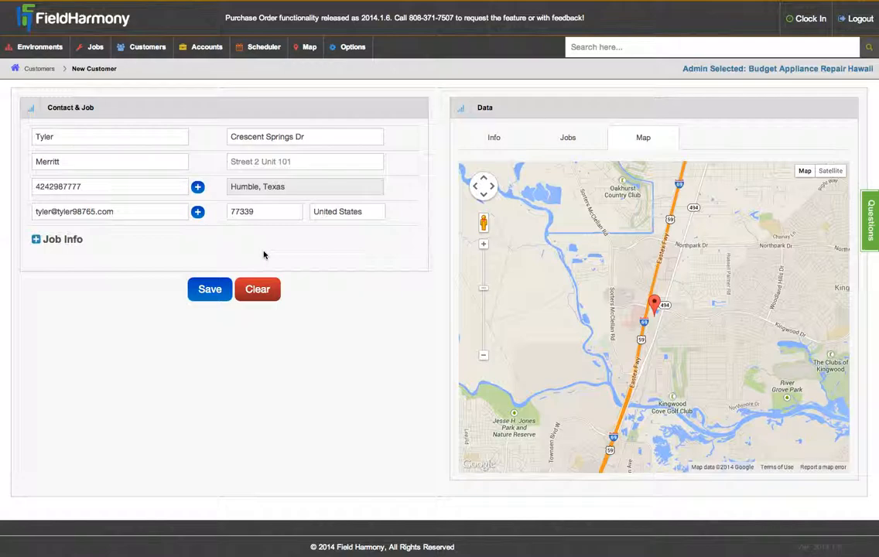
Step: Expand the Job Info section, showing the AUTO GENERATED job number
left_click(35, 239)
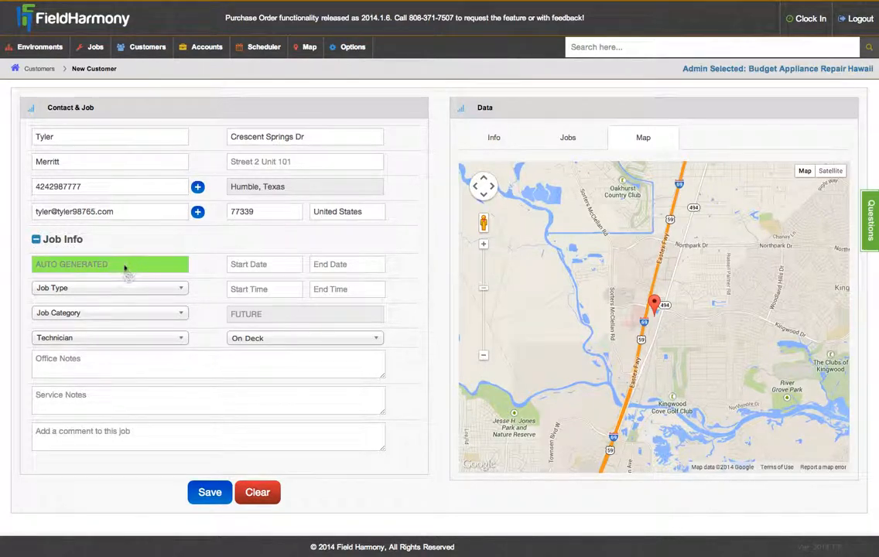
mouse_move(126, 268)
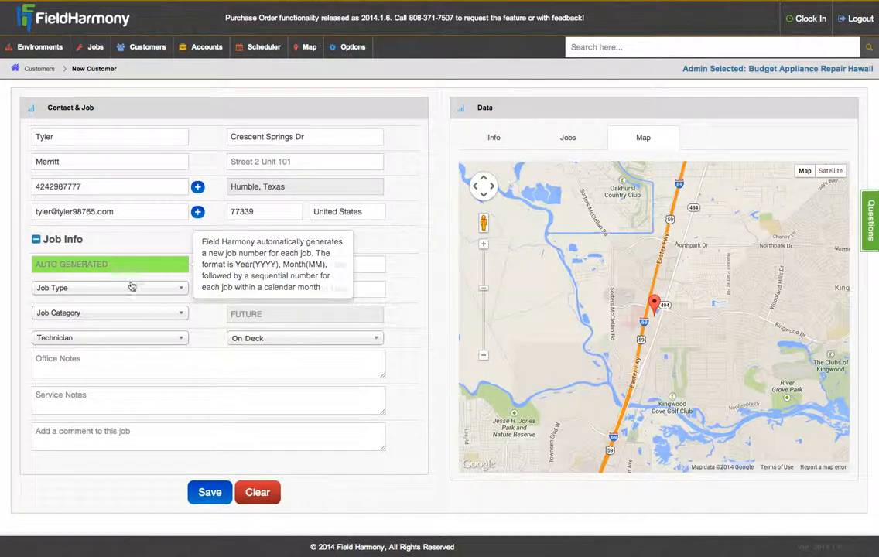
left_click(130, 288)
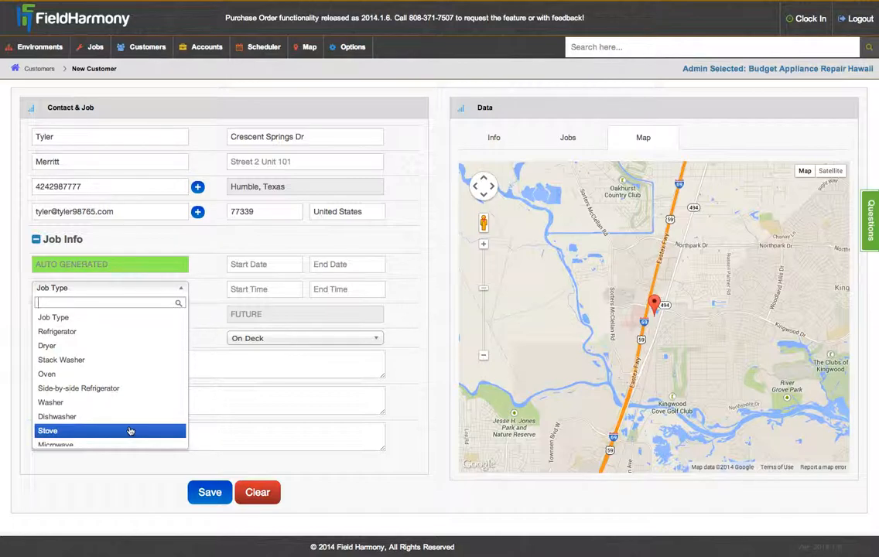
Step: Set the job type to Oven and the category to 96821, and assign a technician
left_click(118, 375)
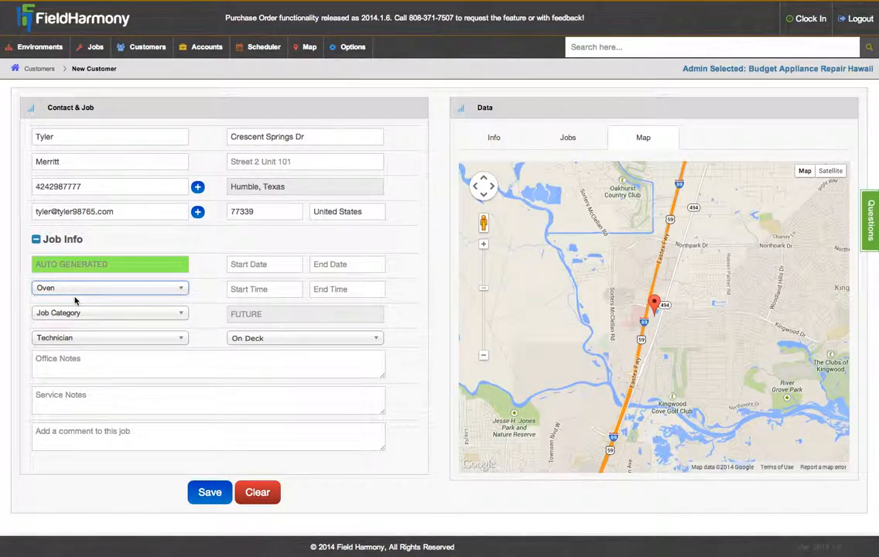
left_click(96, 312)
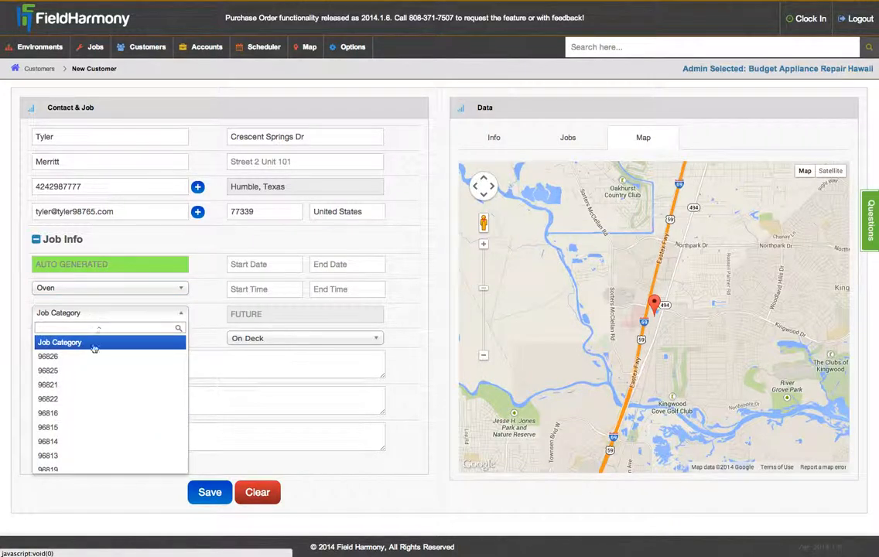
left_click(97, 385)
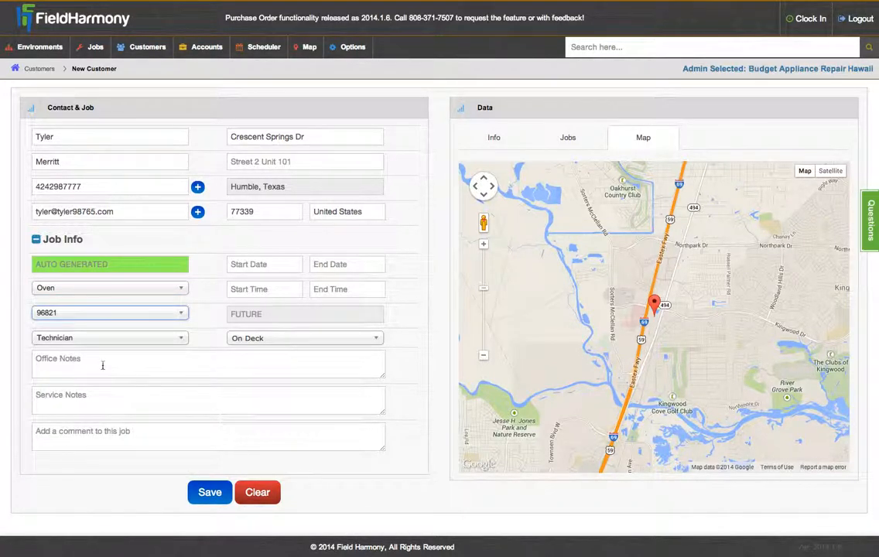
left_click(86, 340)
left_click(107, 480)
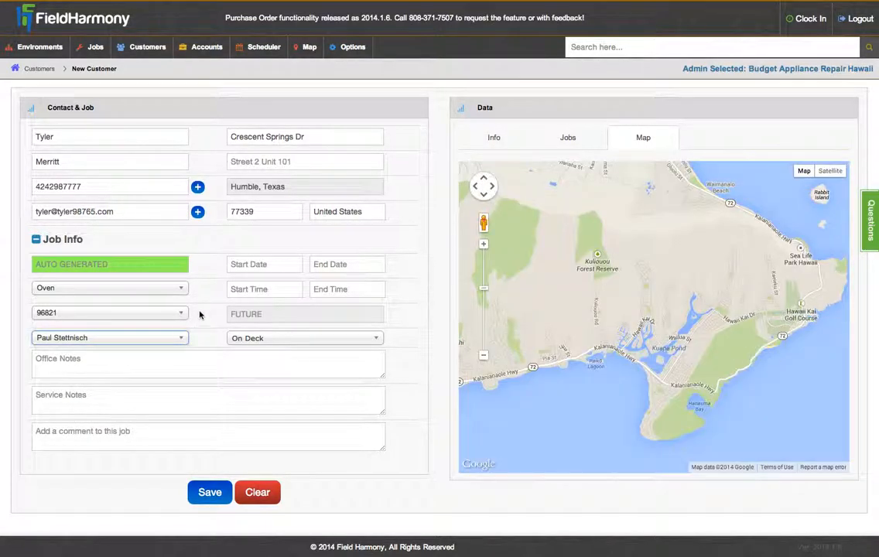
Step: Set the job's start date to 04-02-2014 and its end date to 04-04-2014
left_click(248, 266)
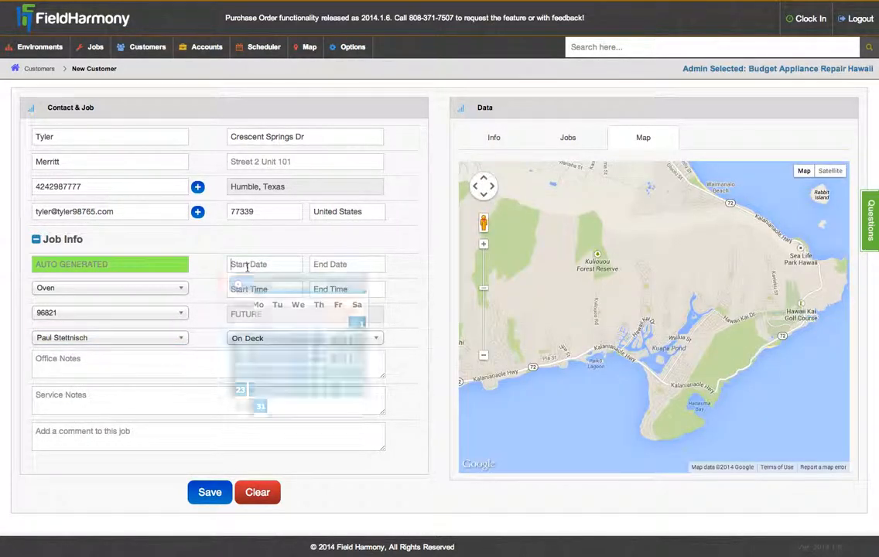
left_click(357, 284)
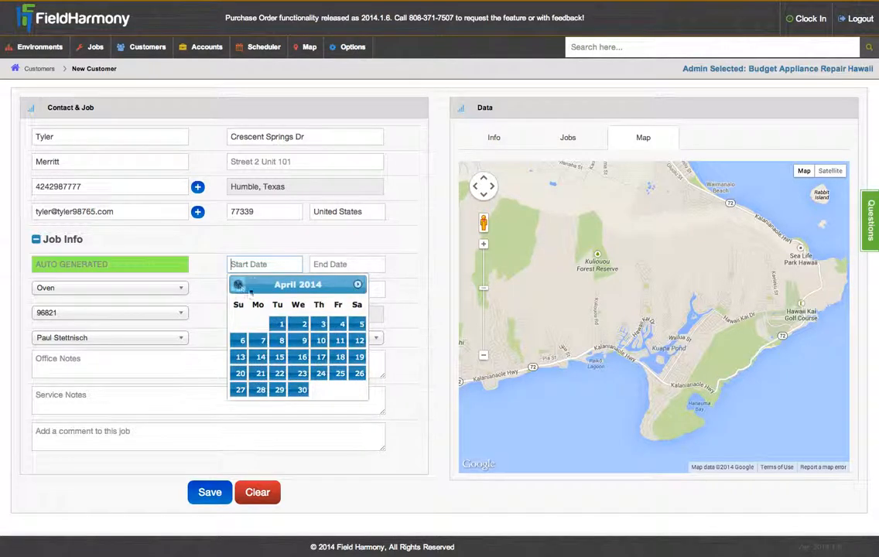
left_click(304, 324)
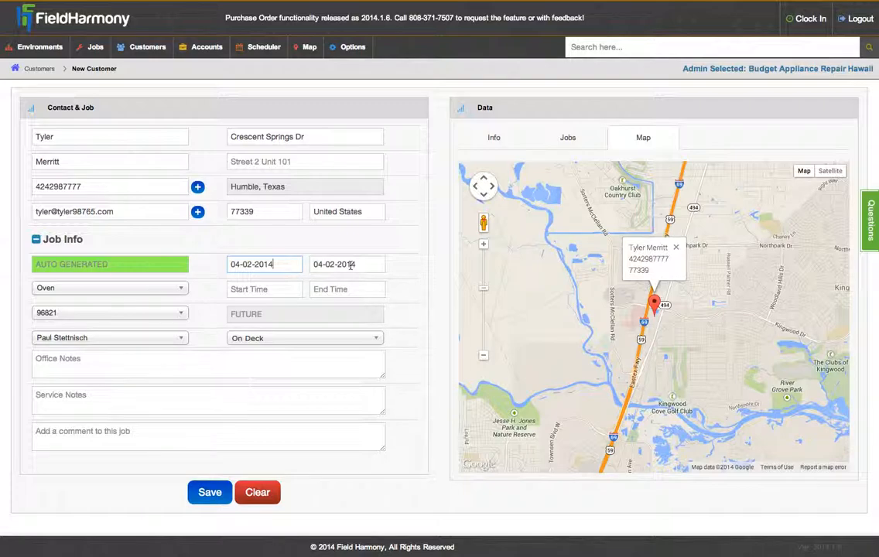
left_click(357, 264)
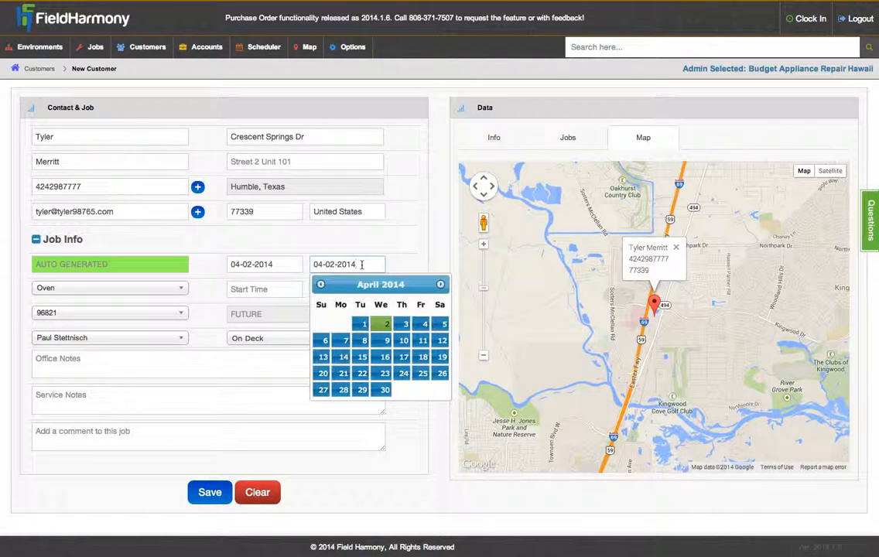
left_click(425, 323)
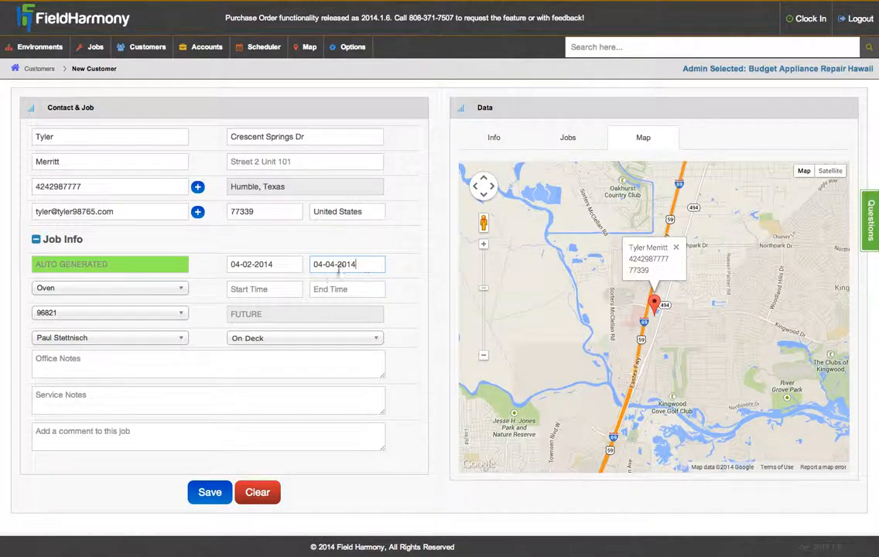
left_click(269, 289)
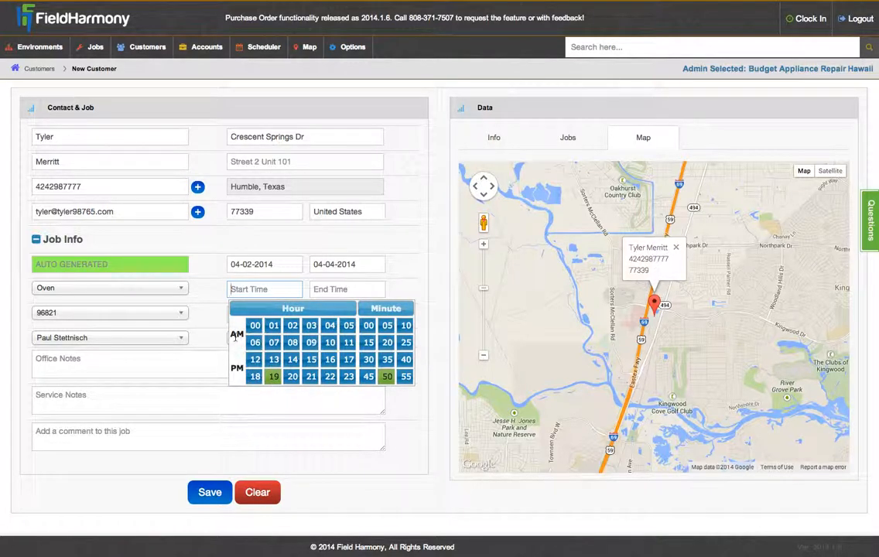
Step: Set the job's start time to 10:00 and its end time to 14:00
left_click(330, 342)
left_click(370, 326)
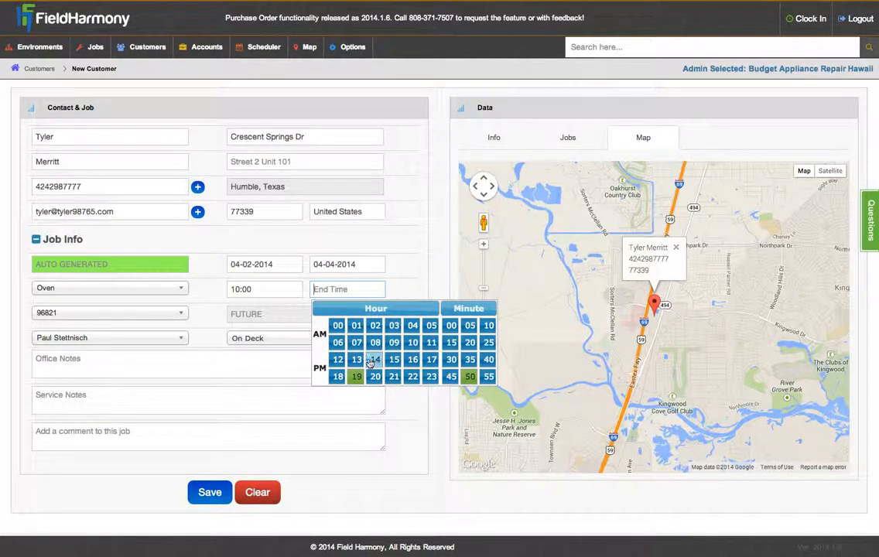
left_click(376, 362)
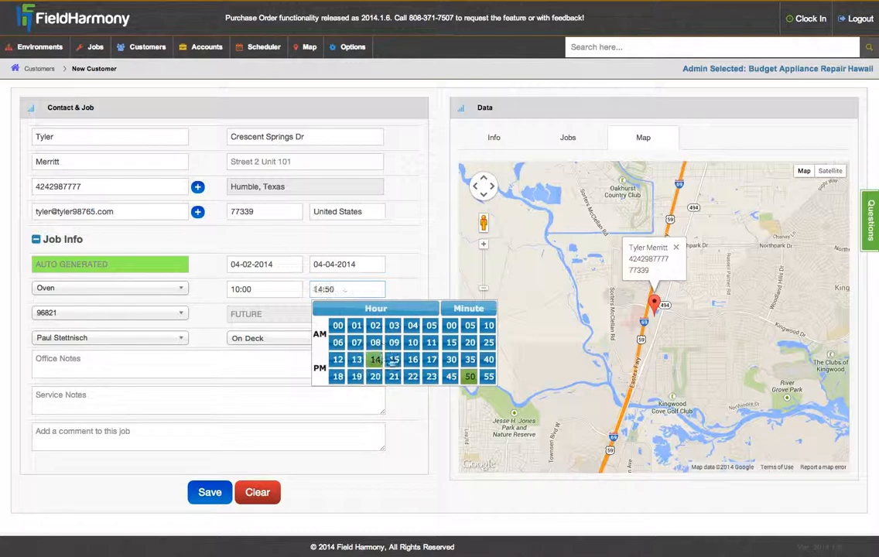
left_click(454, 328)
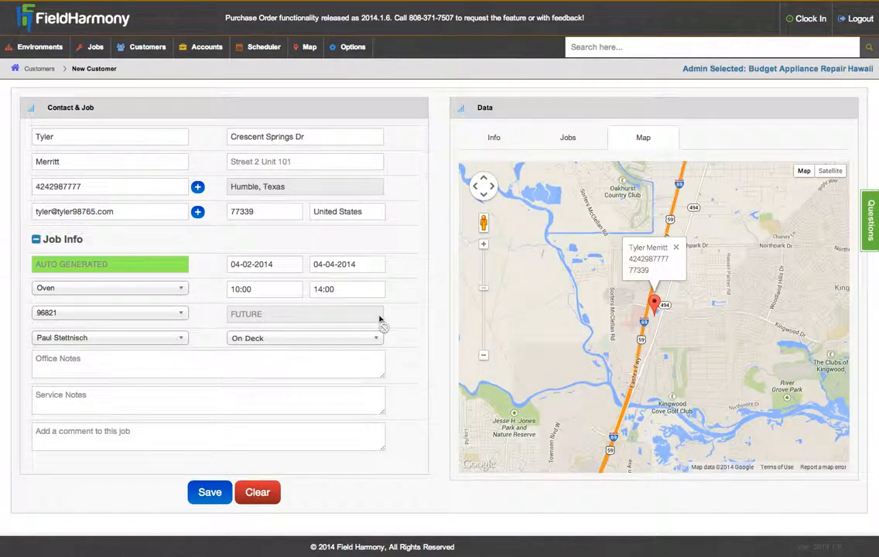
Step: Set the job status next to the technician to Dispatched instead of On Deck
left_click(232, 339)
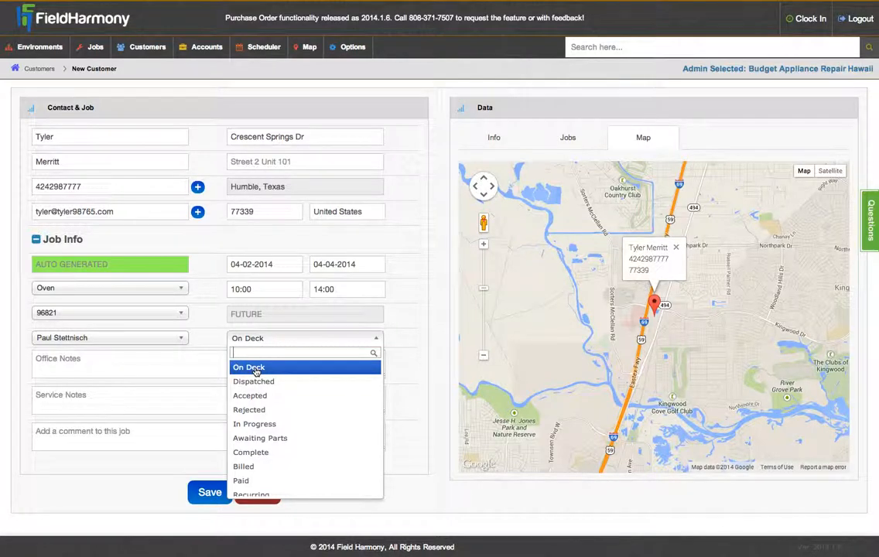
left_click(255, 370)
left_click(202, 336)
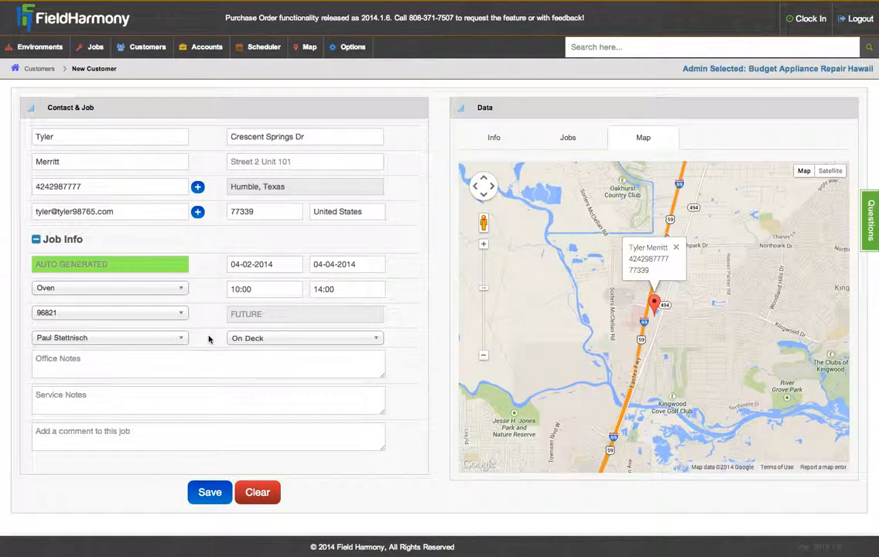
left_click(258, 339)
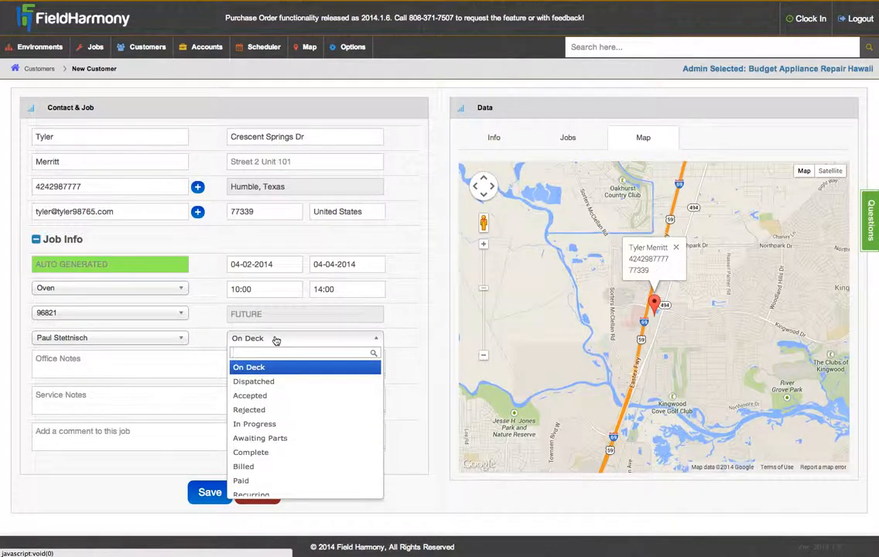
left_click(283, 386)
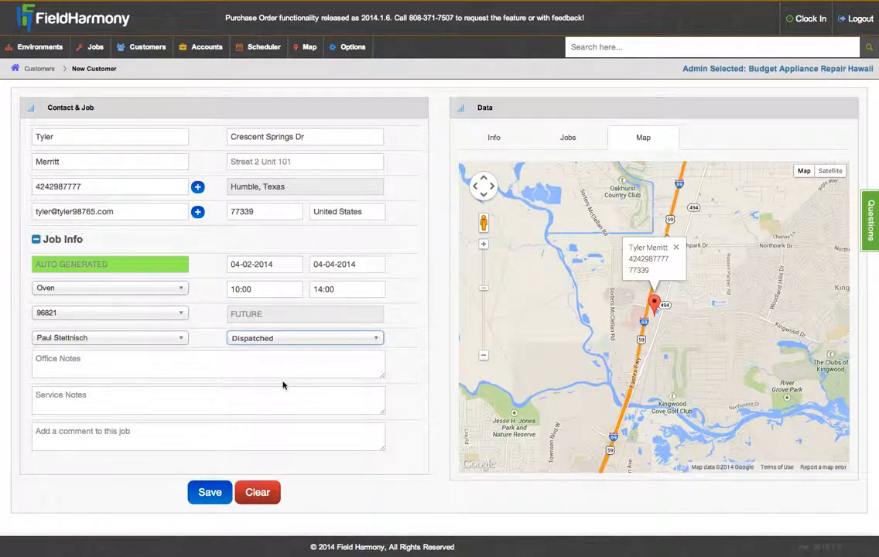
left_click(212, 342)
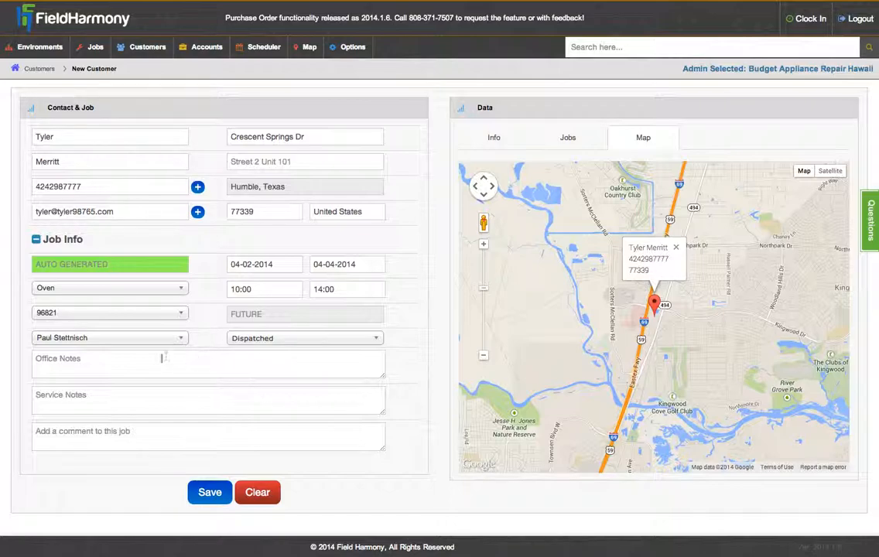
Step: Write 'not getting hot' in Office Notes, leaving Service Notes and the job comment blank
left_click(68, 365)
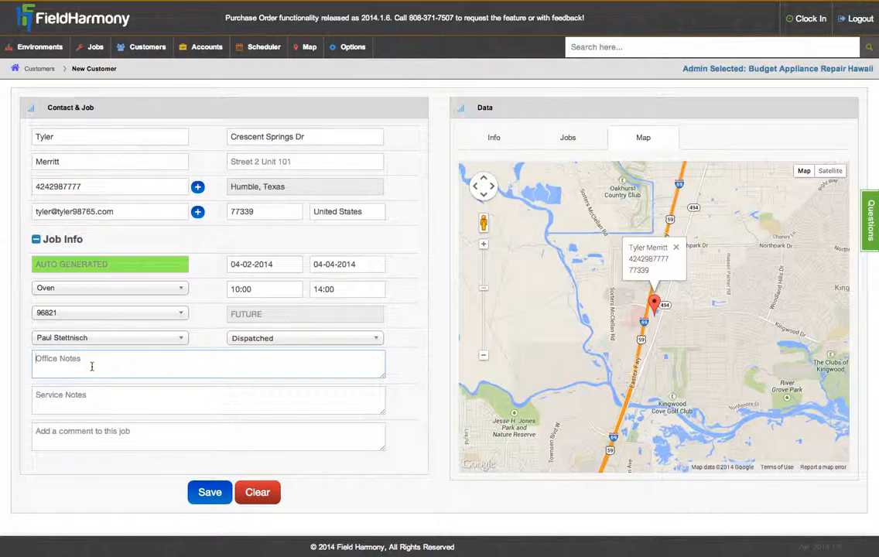
left_click(96, 364)
type("not getting hot")
left_click(105, 396)
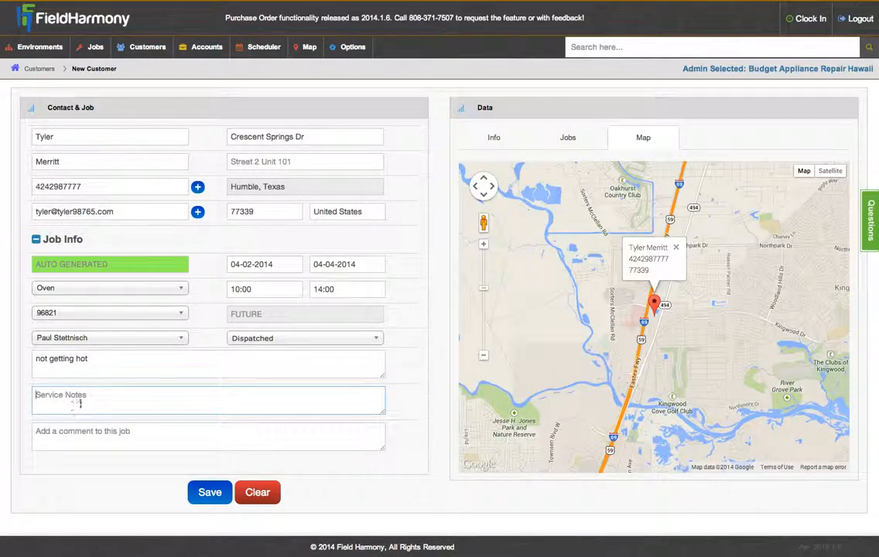
left_click(103, 435)
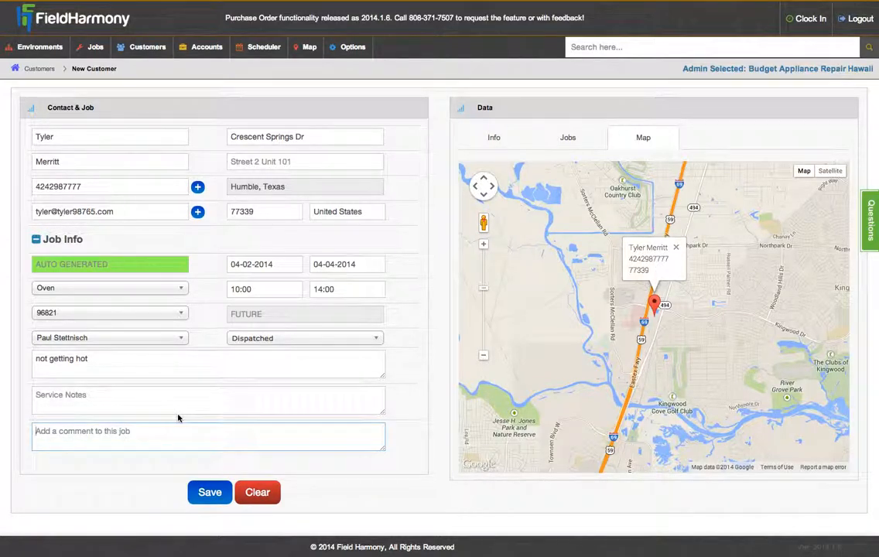
left_click(404, 437)
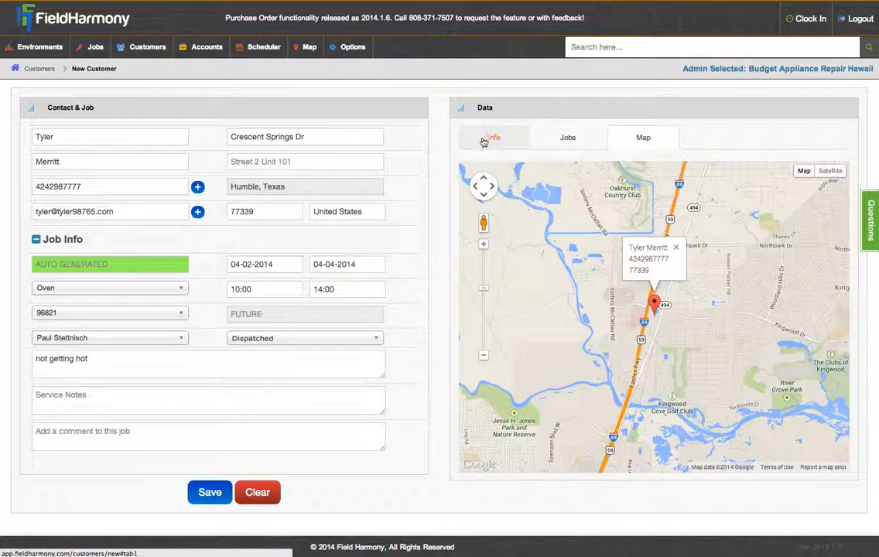
left_click(513, 140)
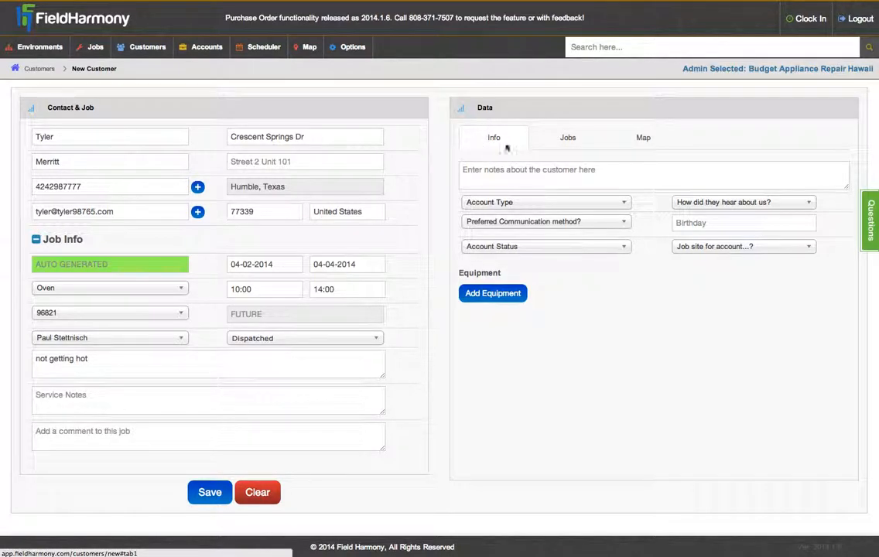
left_click(518, 298)
left_click(570, 314)
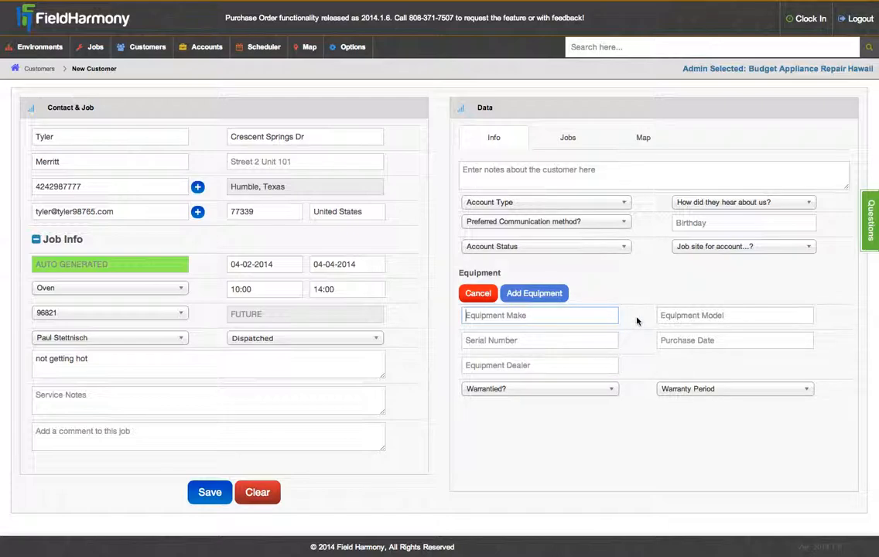
type("LG")
key("Tab")
type("Something")
key("Tab")
type("982634876238")
key("Tab")
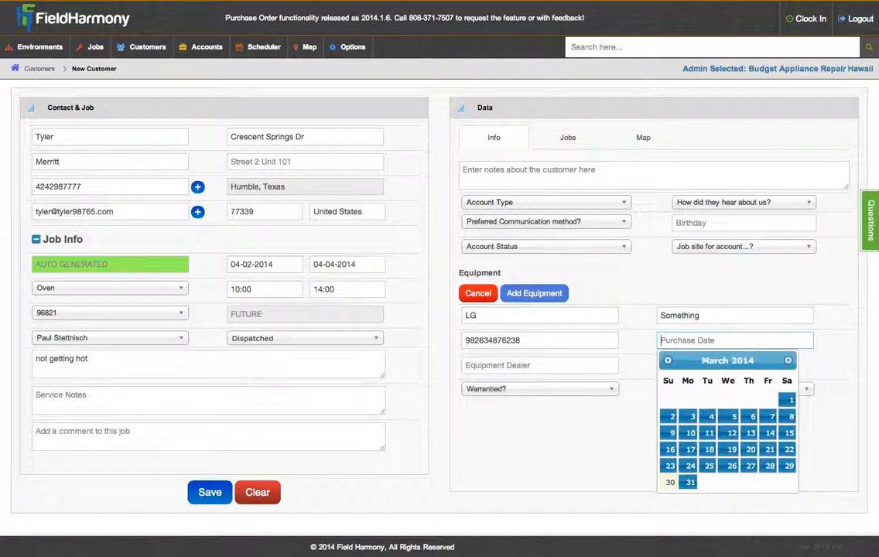
Step: Set the equipment's purchase date to December 18, 2013
left_click(668, 361)
left_click(668, 361)
left_click(668, 360)
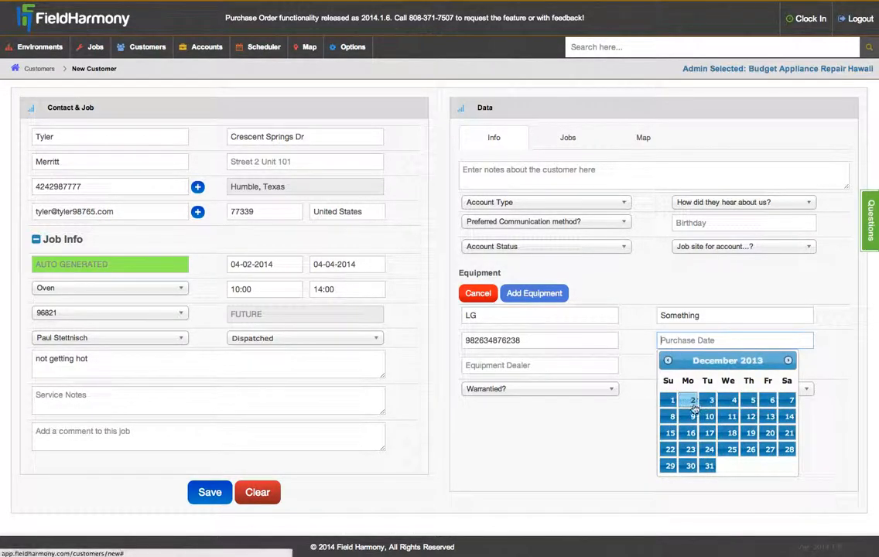
left_click(731, 432)
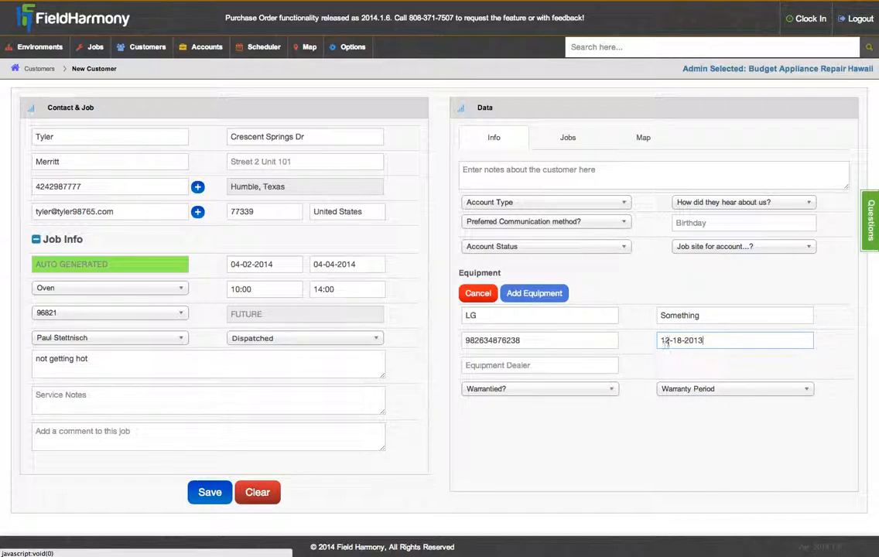
left_click_drag(716, 339, 622, 342)
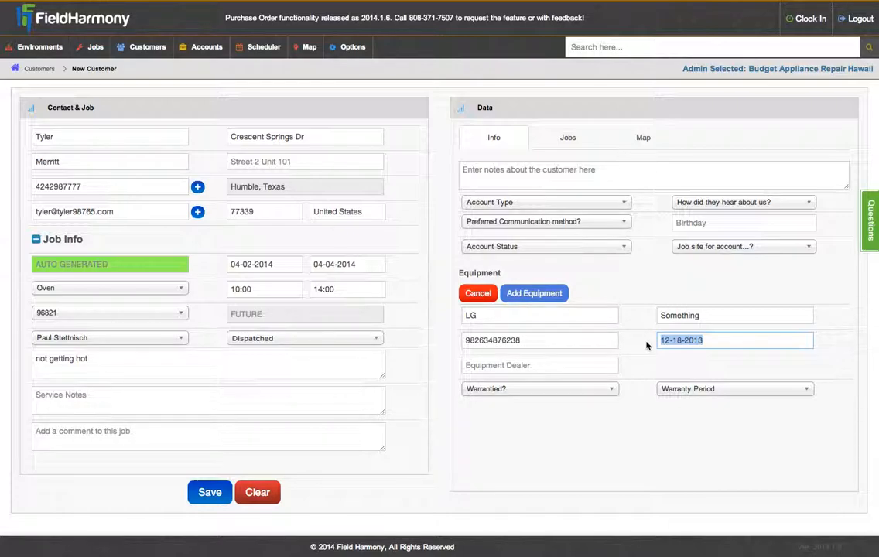
Step: Enter SEARS as the equipment dealer and set Warrantied? to Yes
left_click(564, 365)
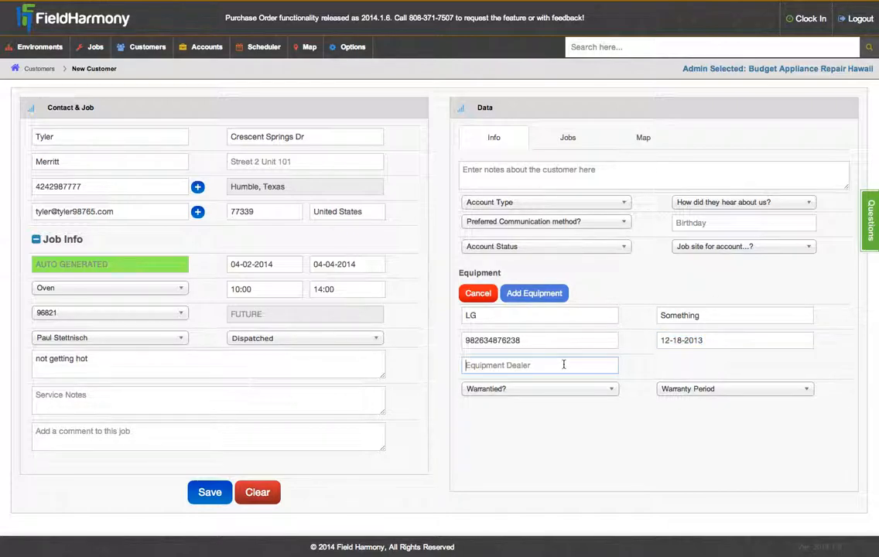
type("SEARS")
key("Tab")
left_click(548, 396)
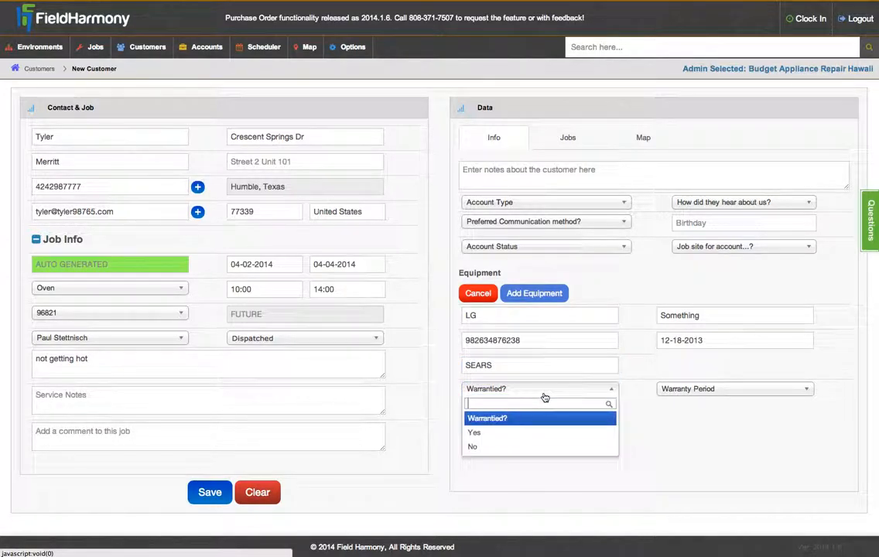
left_click(598, 432)
Step: Choose 2 Years as the warranty period
left_click(664, 390)
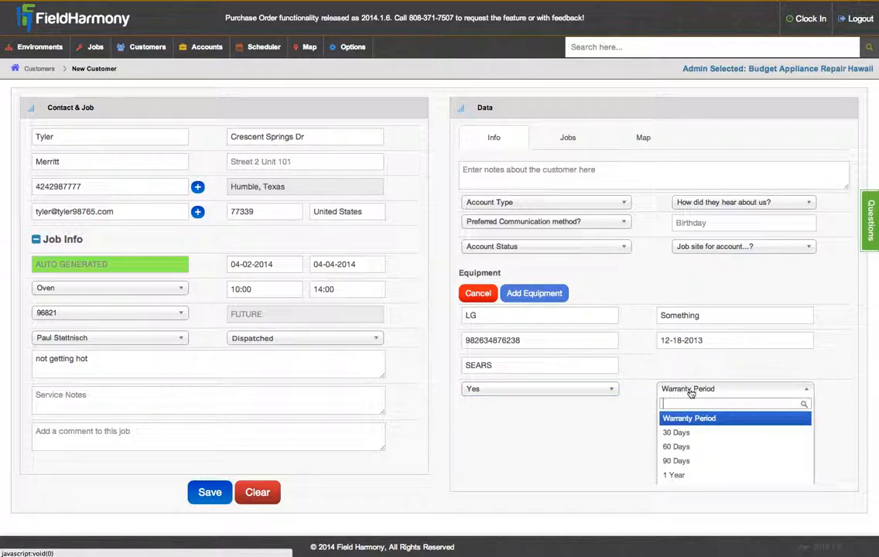
scroll(738, 432, "down", 2)
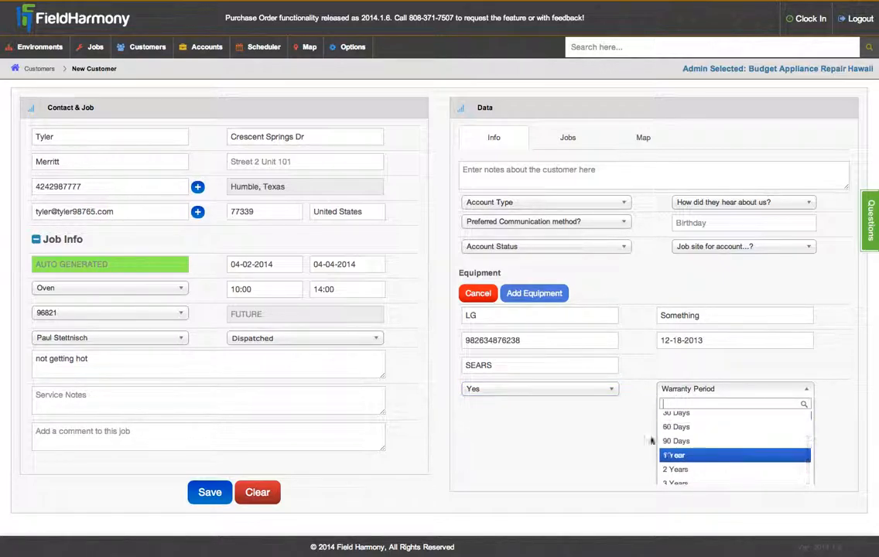
scroll(616, 424, "down", 2)
scroll(616, 424, "down", 1)
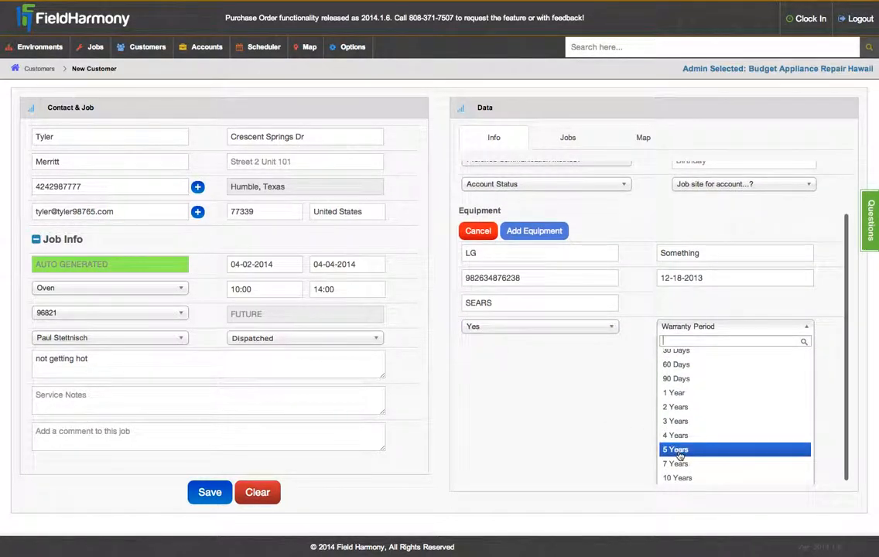
left_click(683, 409)
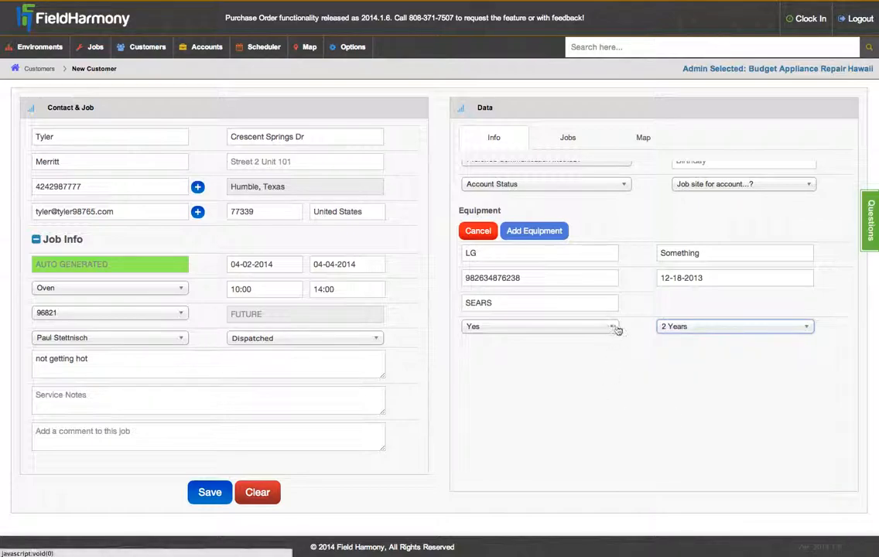
scroll(636, 328, "up", 3)
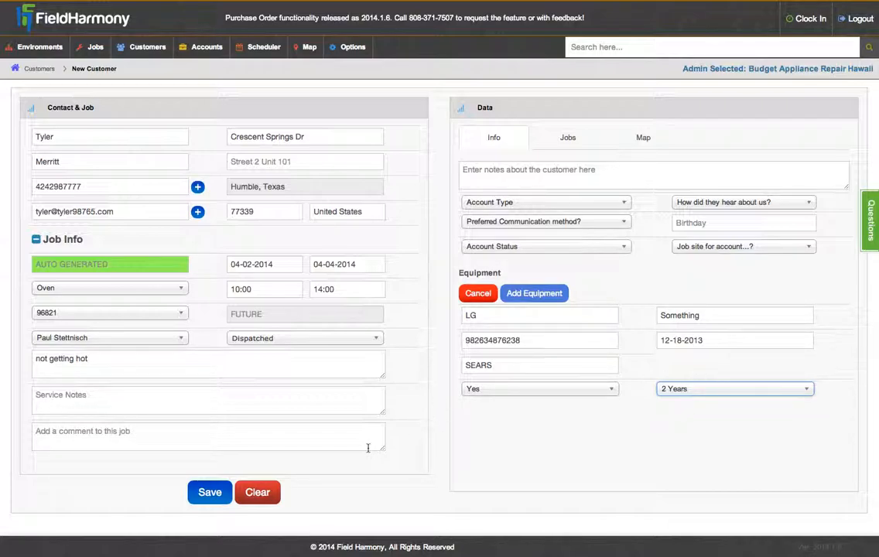
Step: Enter the customer note 'Nice guy' and choose Google under 'How did they hear about us?'
left_click(441, 399)
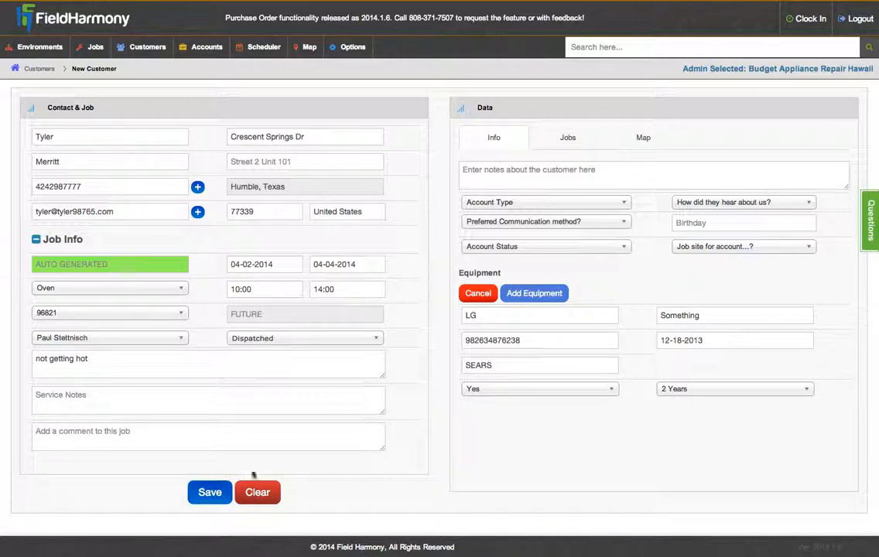
left_click(512, 171)
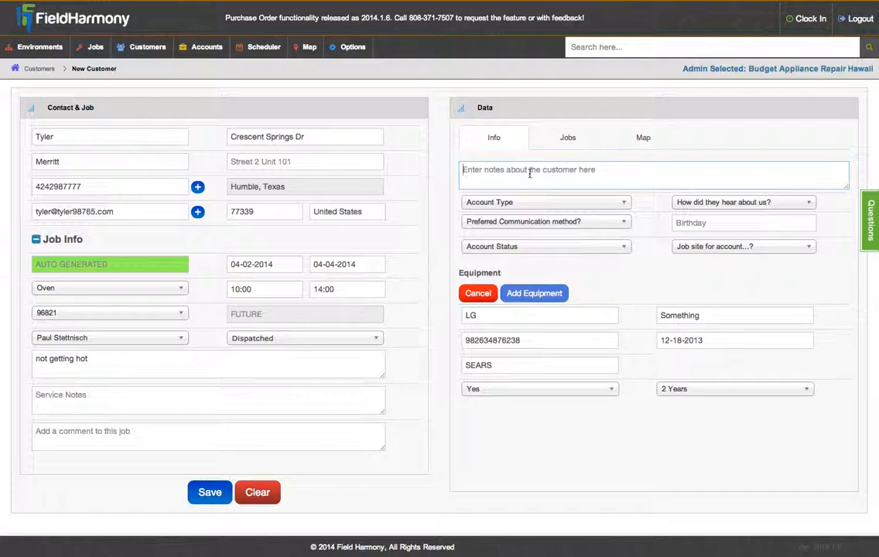
type("Nice guy")
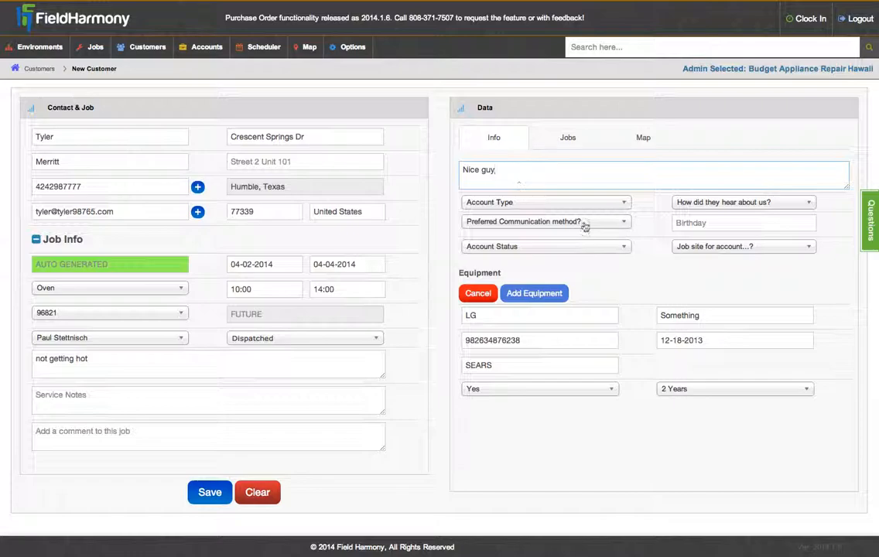
left_click(685, 202)
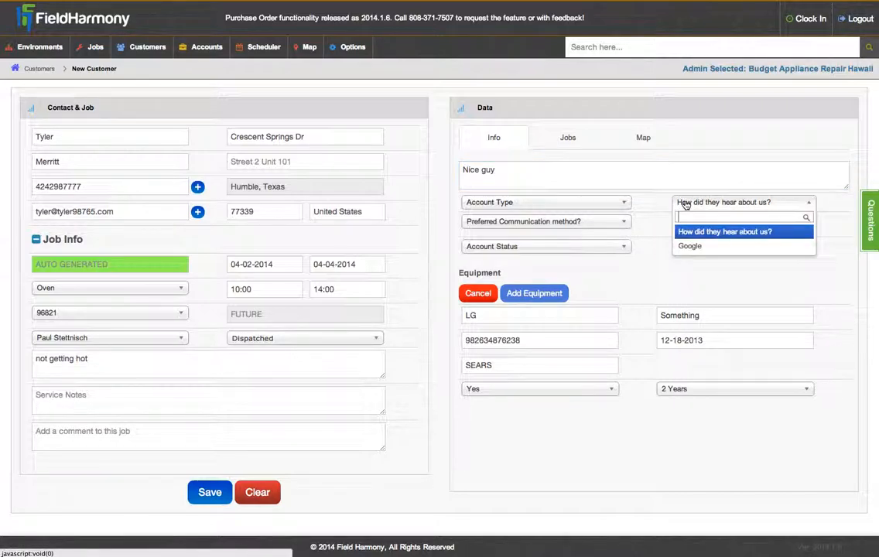
left_click(710, 246)
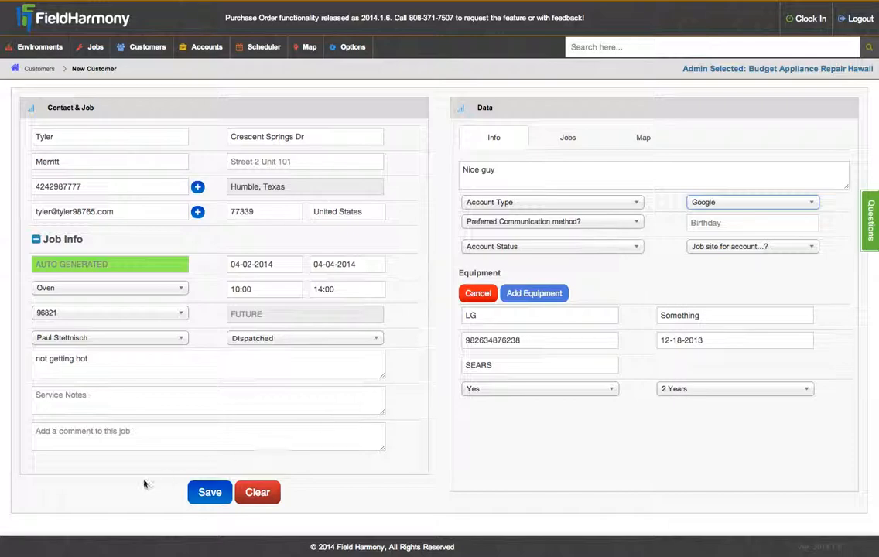
Step: Save the Contact & Job form so the job gets a job number and map pin
left_click(213, 495)
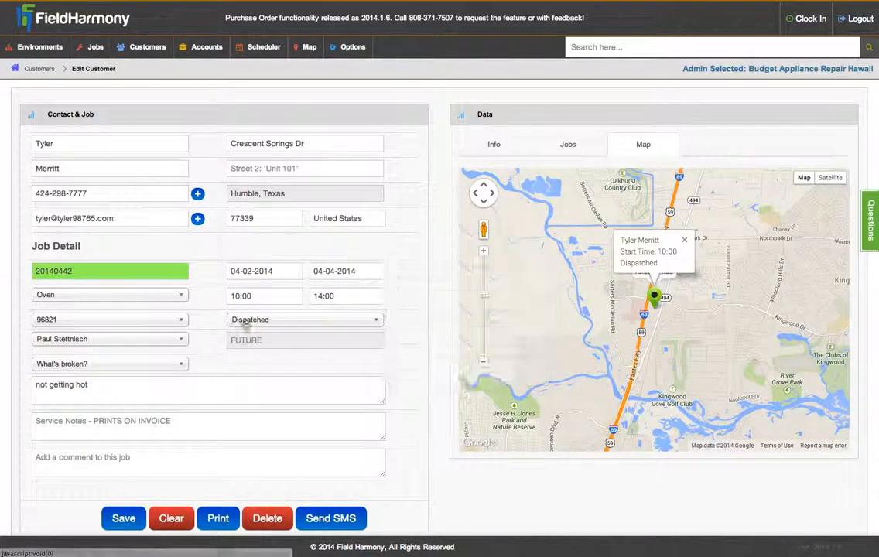
mouse_move(275, 325)
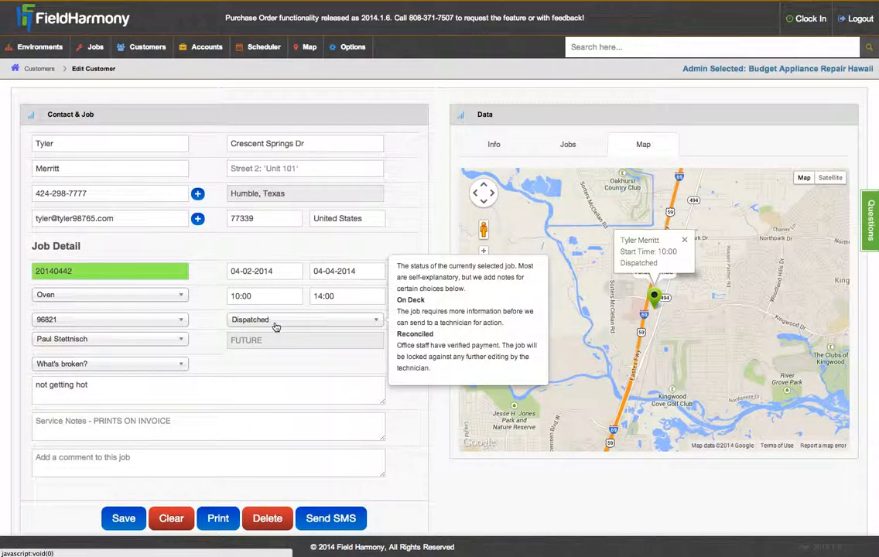